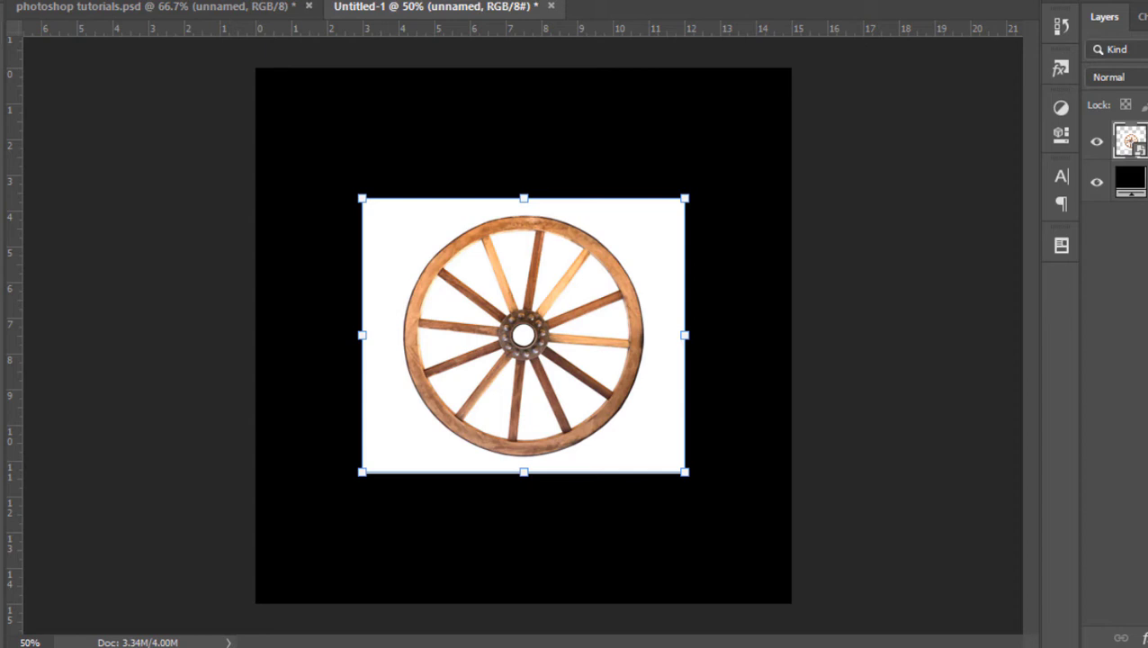
# Step: Rasterize the wagon wheel layer and drag it to the centre of the canvas
pyautogui.rightClick(1130, 142)
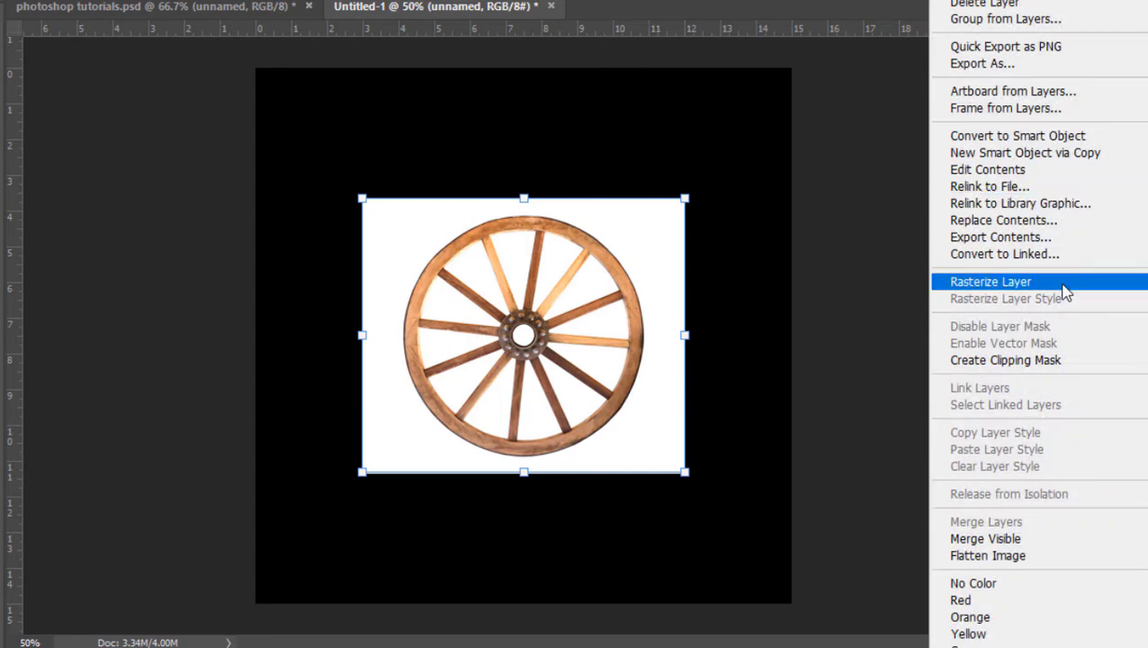
pyautogui.click(1064, 289)
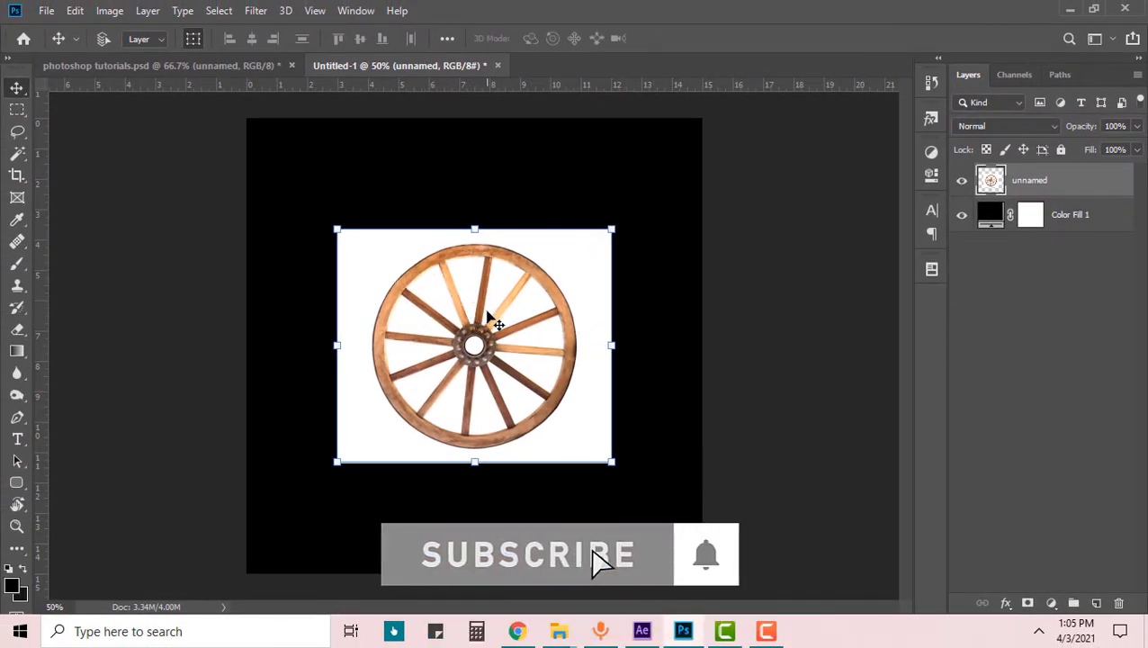
pyautogui.moveTo(490, 309)
pyautogui.mouseDown()
pyautogui.moveTo(598, 194)
pyautogui.moveTo(471, 304)
pyautogui.moveTo(490, 257)
pyautogui.moveTo(515, 259)
pyautogui.moveTo(536, 342)
pyautogui.moveTo(504, 264)
pyautogui.moveTo(484, 318)
pyautogui.mouseUp()
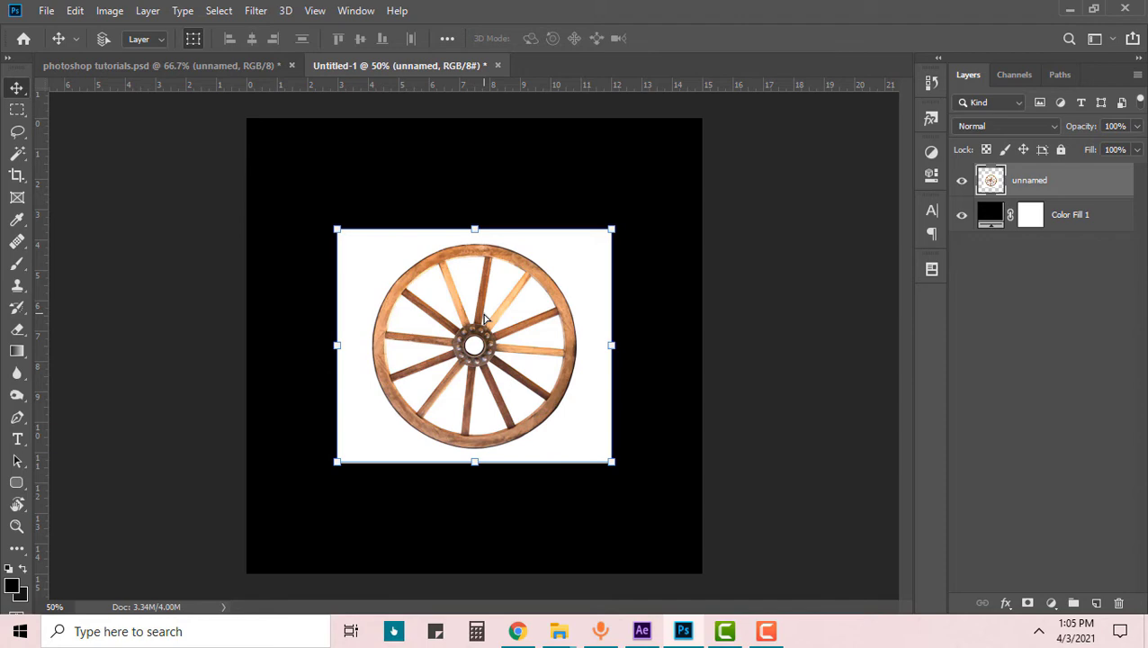
# Step: Switch from the Quick Selection tool group to the Magic Wand Tool
pyautogui.click(21, 156)
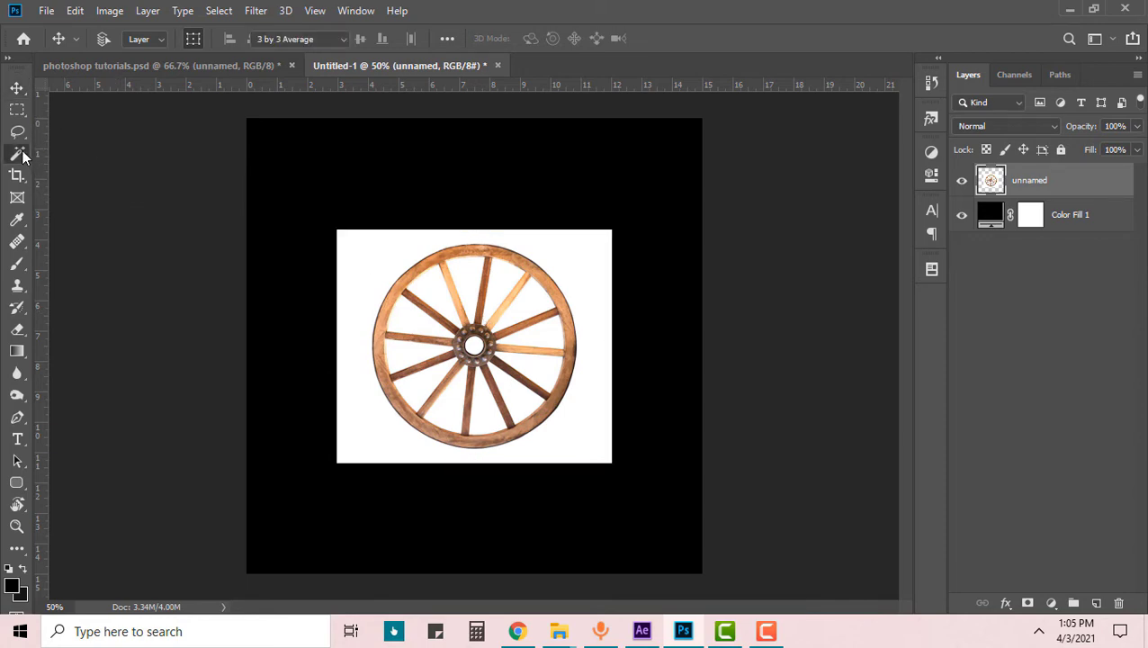
pyautogui.rightClick(21, 155)
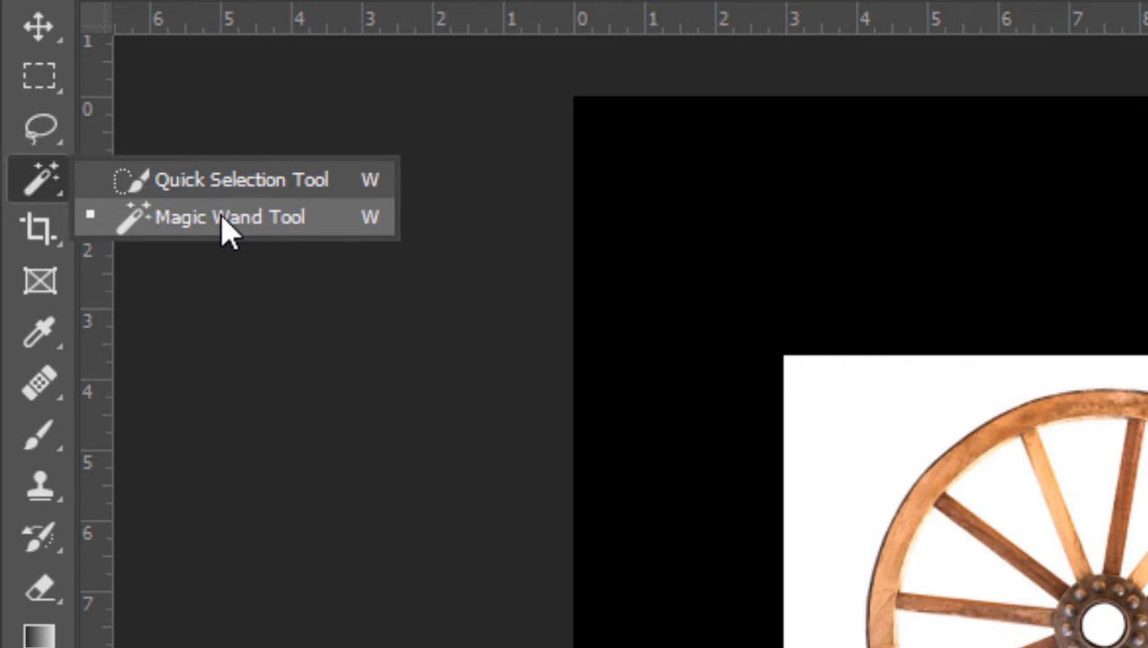
pyautogui.click(225, 221)
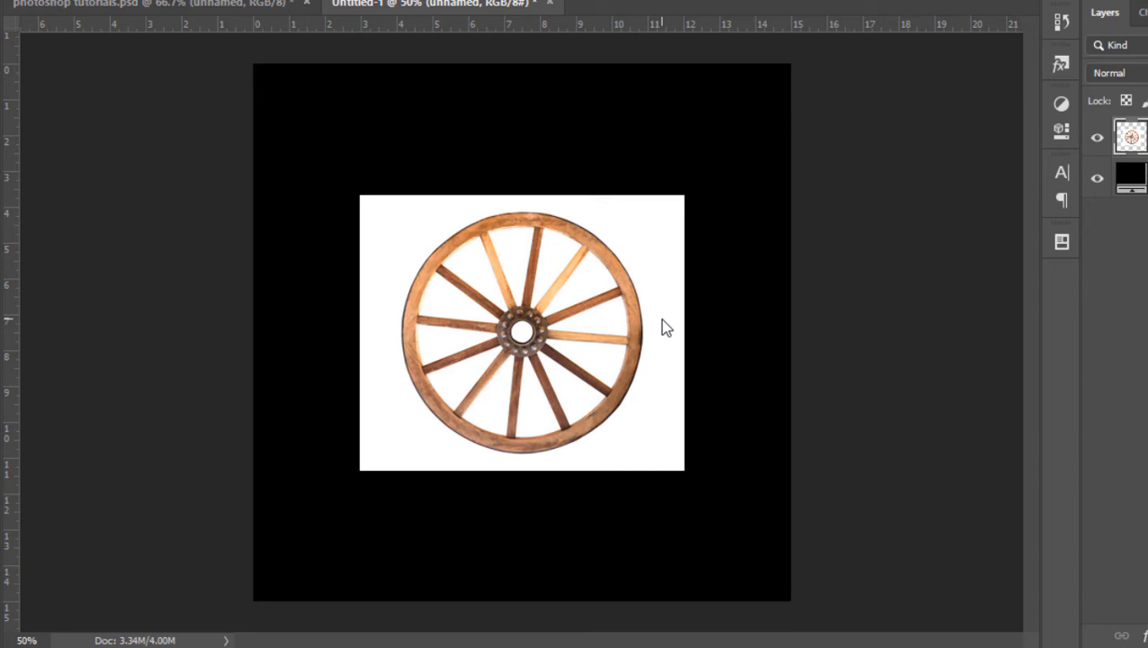
# Step: Magic Wand the white gap between two spokes, then extend it with Select > Similar
pyautogui.click(478, 282)
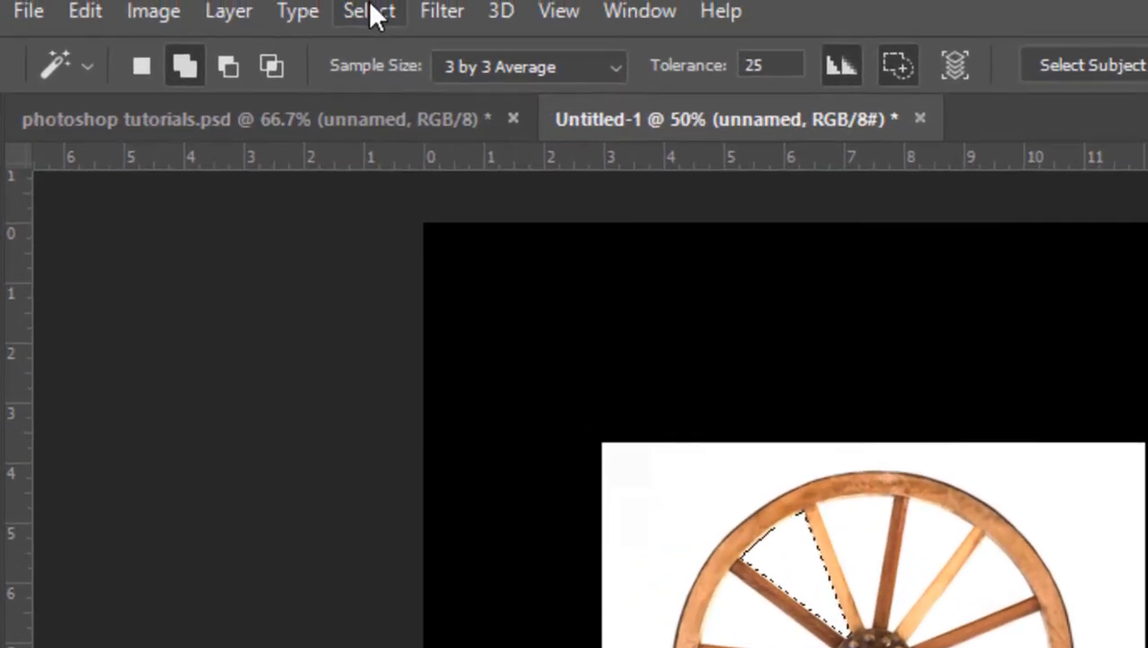
pyautogui.click(375, 14)
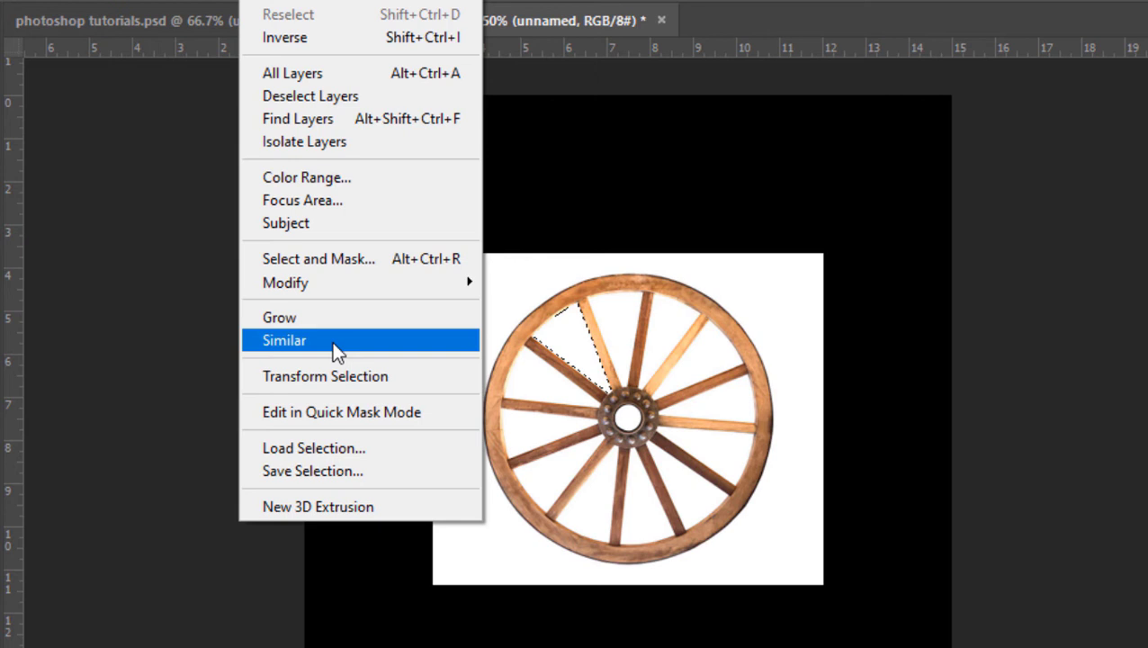
pyautogui.click(331, 342)
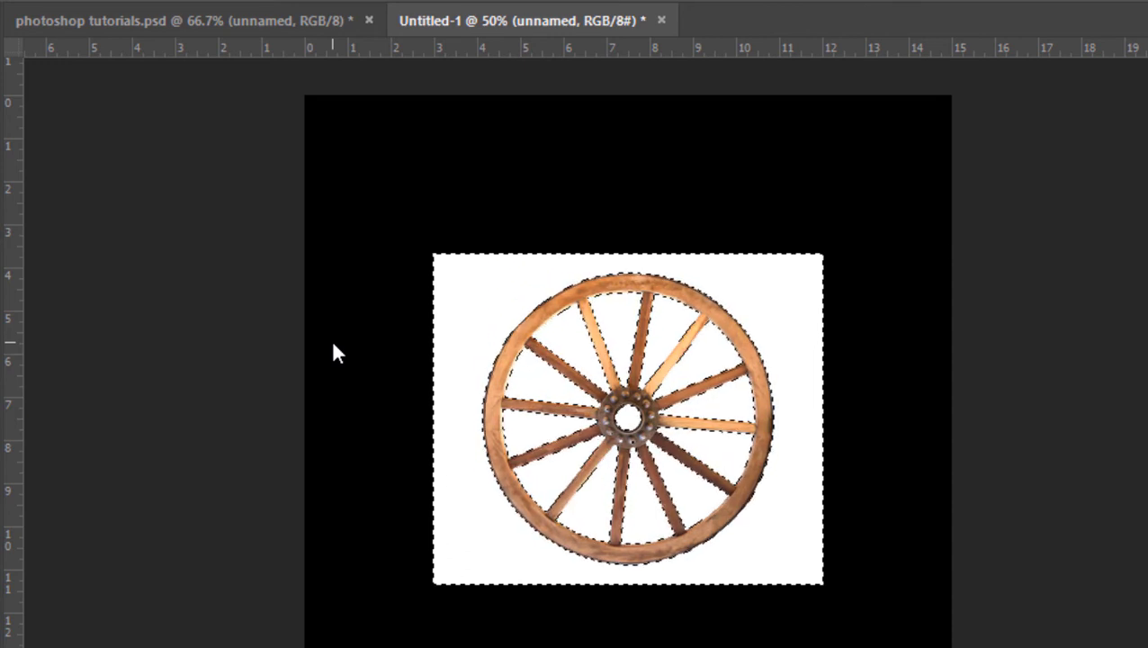
# Step: Delete the white pixels, deselect, move the wheel up-left, and hide the Color Fill 1 layer
pyautogui.press('Delete')
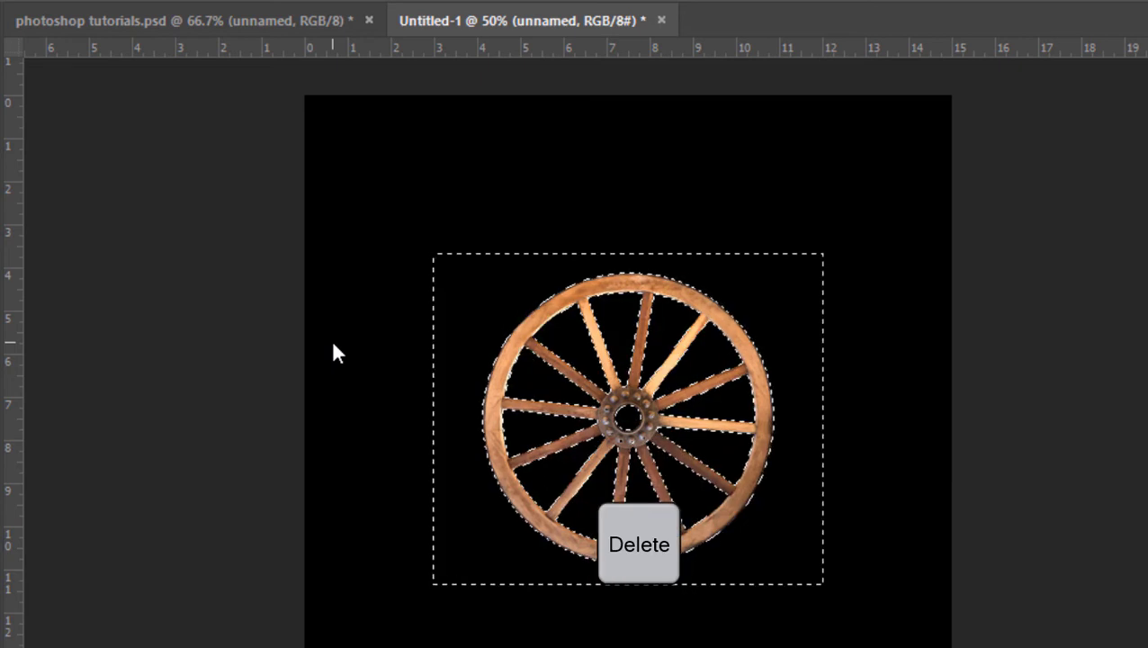
pyautogui.hotkey('ctrl', 'd')
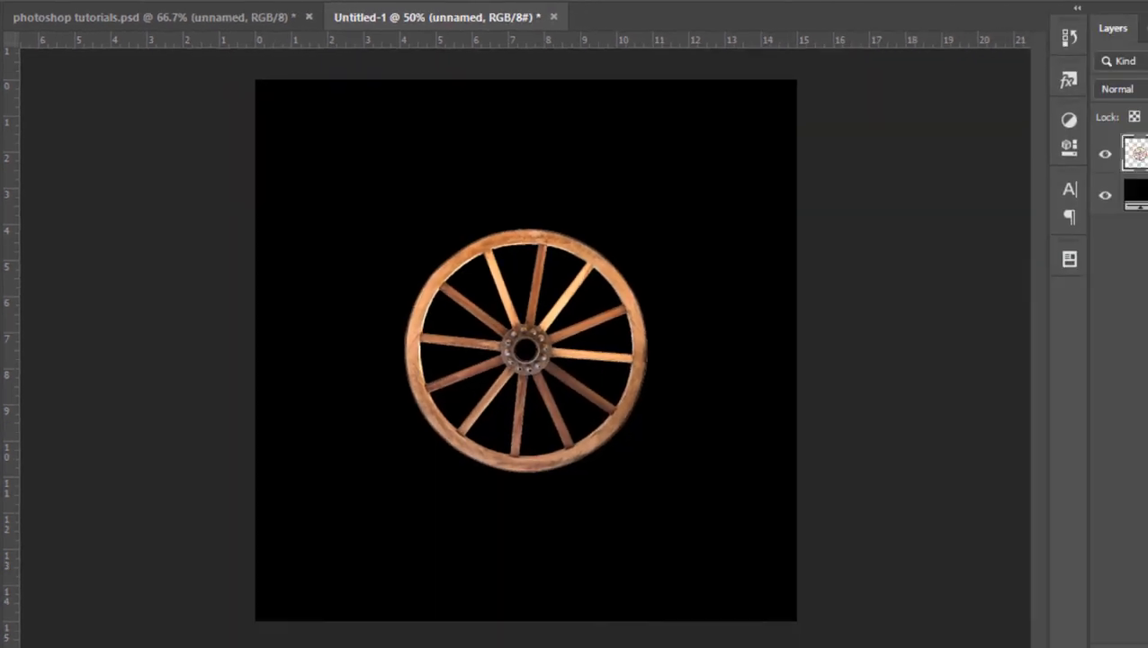
pyautogui.press('v')
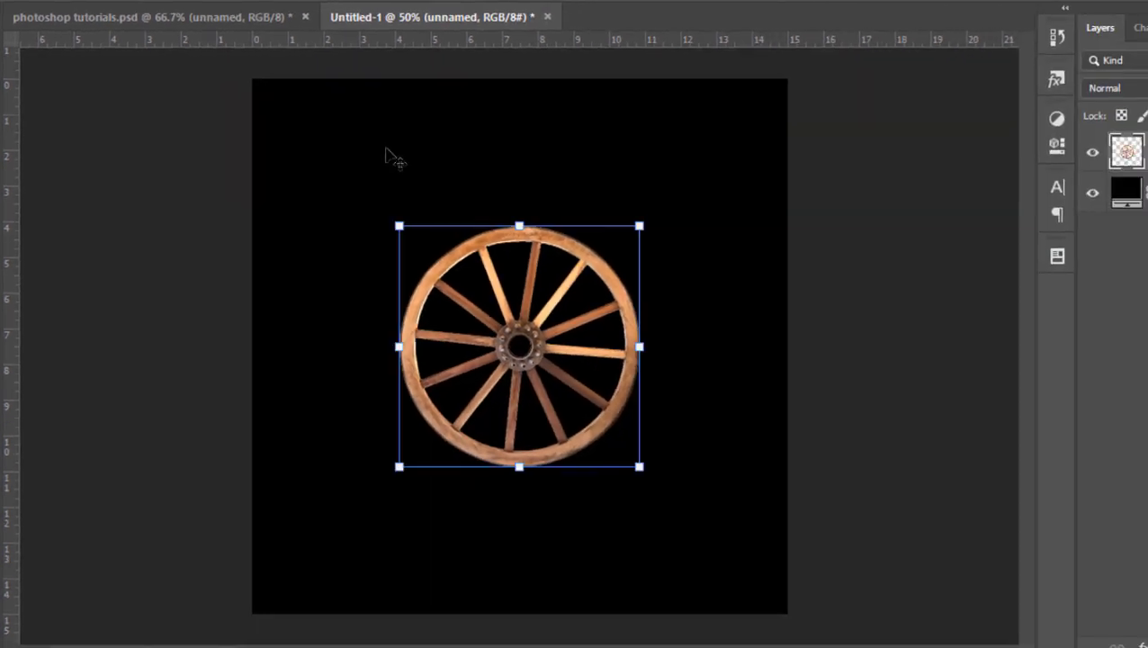
pyautogui.moveTo(575, 261)
pyautogui.mouseDown()
pyautogui.moveTo(599, 233)
pyautogui.moveTo(535, 280)
pyautogui.mouseUp()
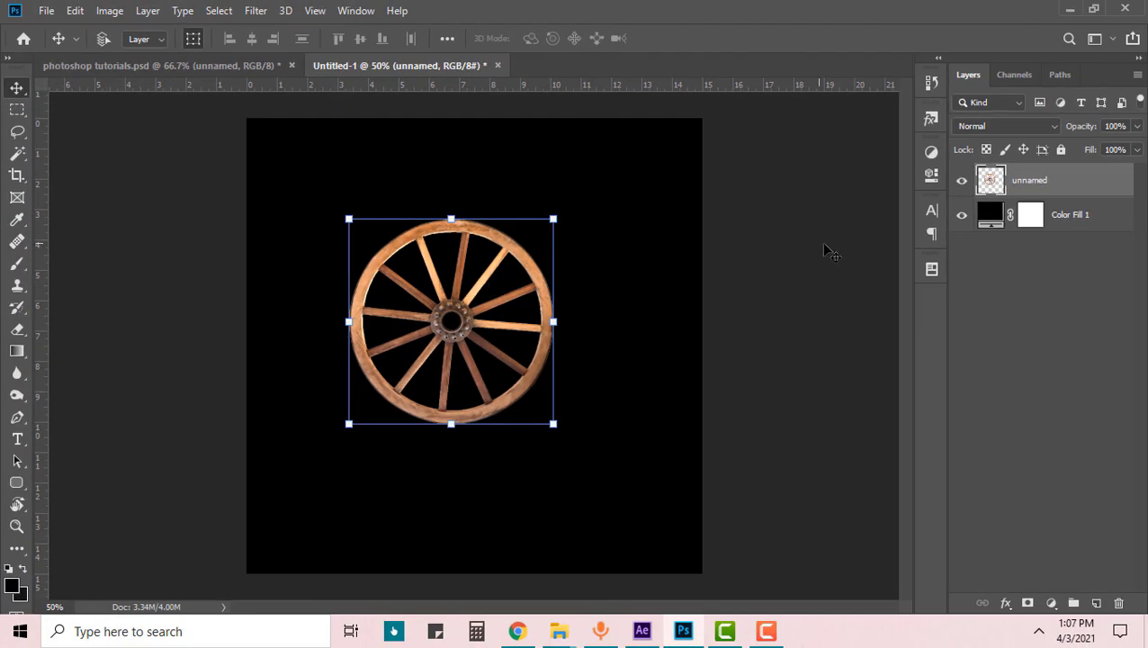
pyautogui.click(961, 215)
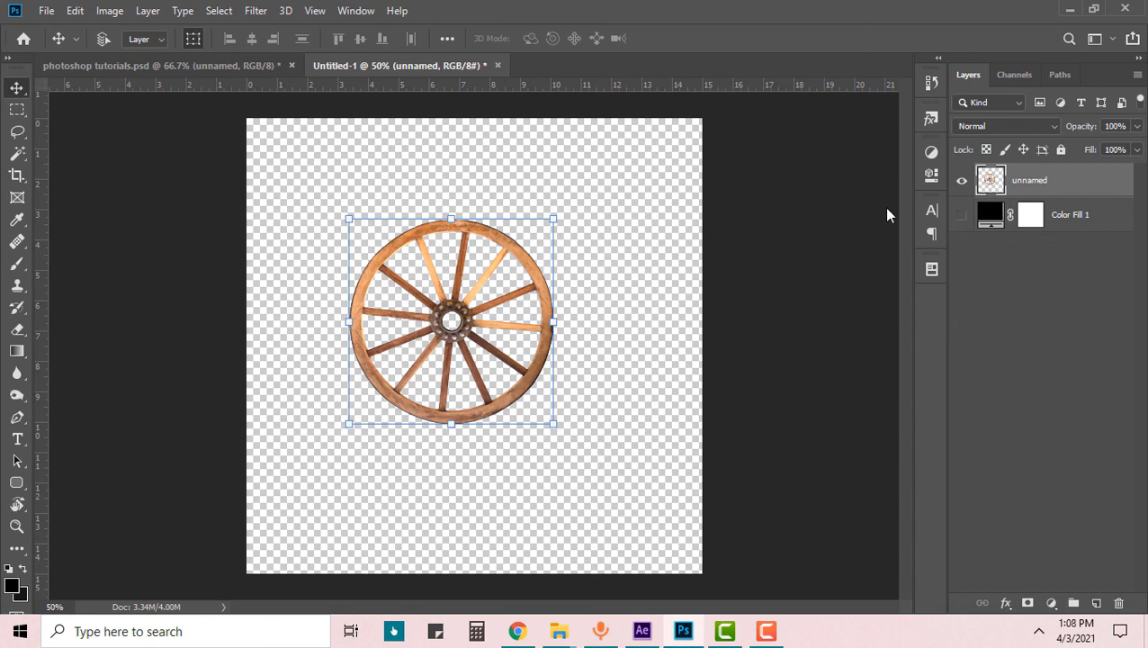